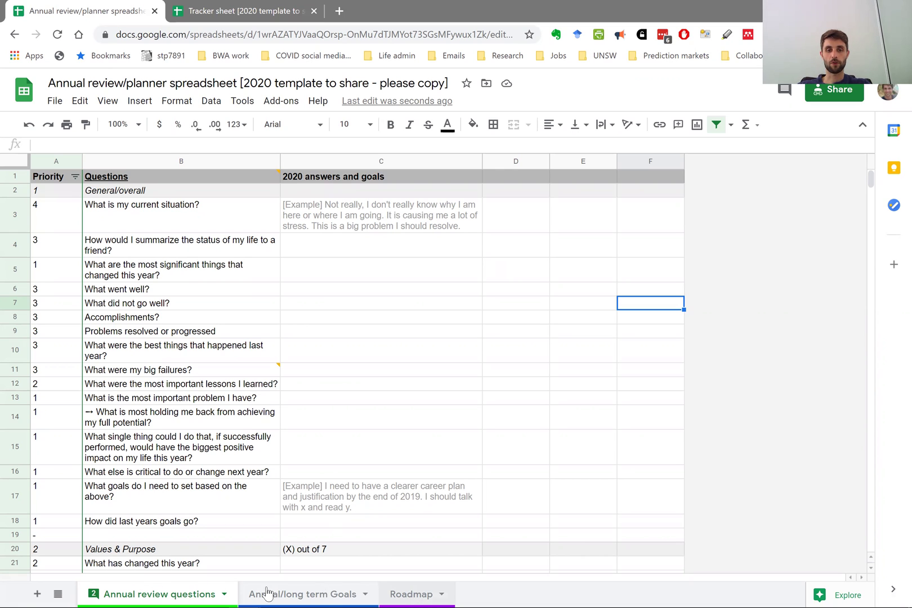
Glance at the Roadmap and Annual/long term Goals sheets, then return to Annual review questions
key(ctrl+shift+Page_Down)
key(ctrl+shift+Page_Down)
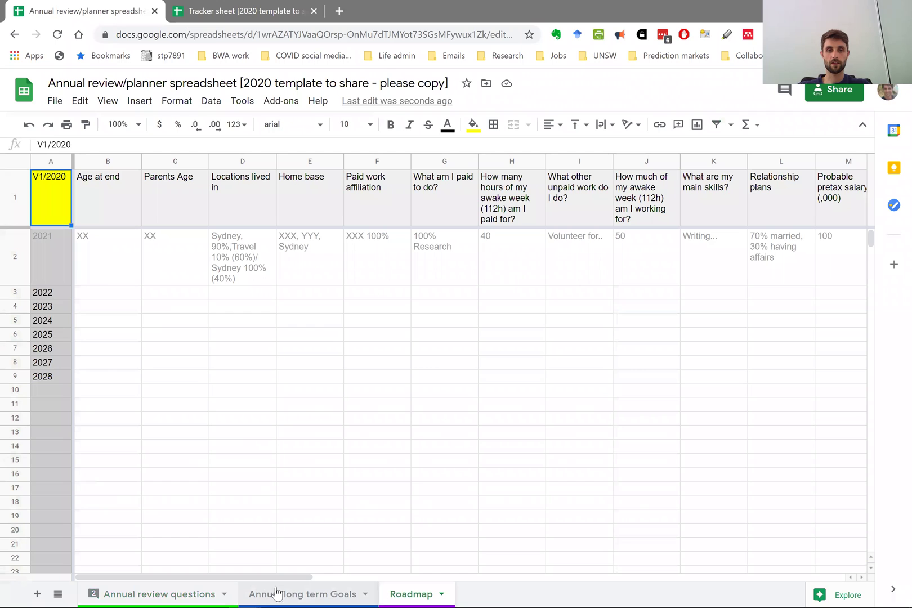
click(285, 592)
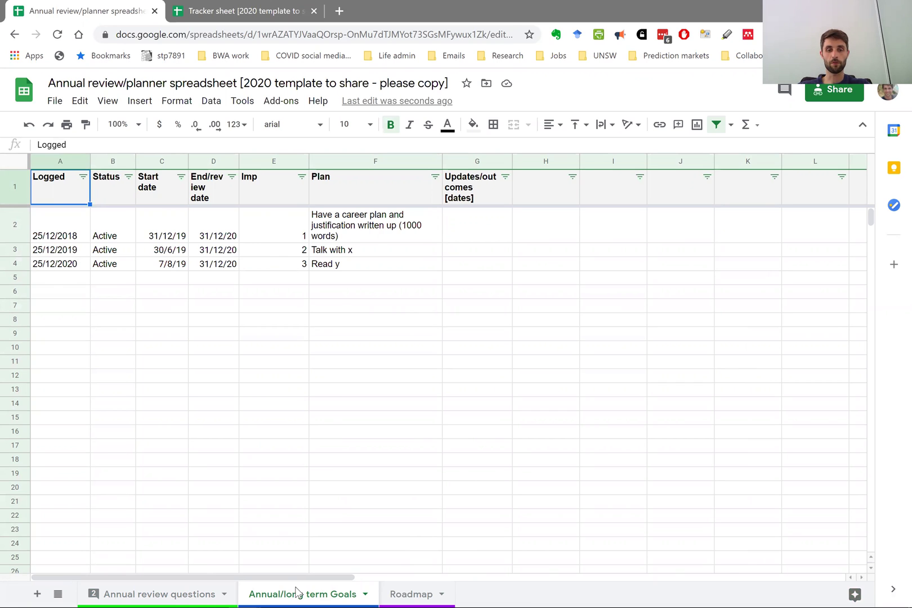
click(403, 592)
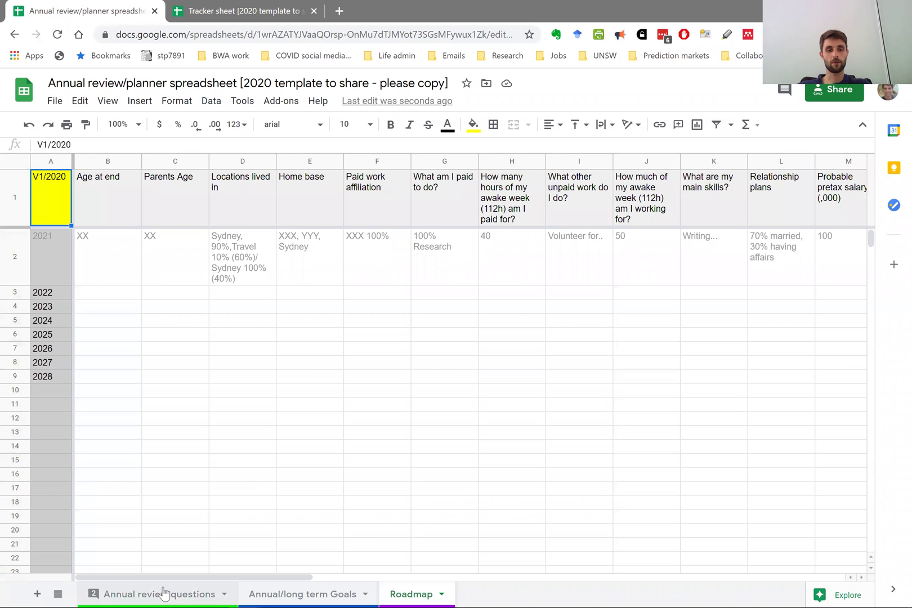
click(163, 592)
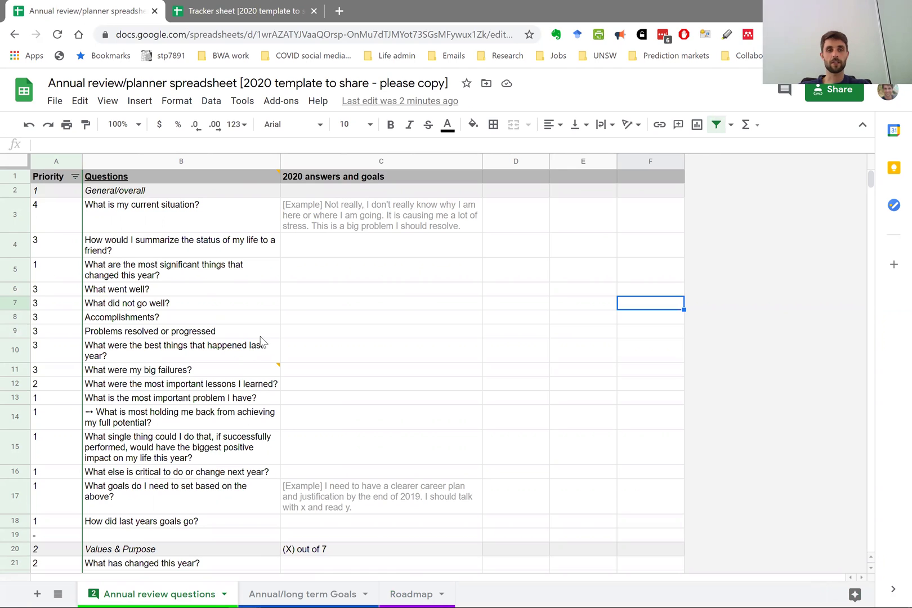
Read the notes on the Questions header and on the big failures question
scroll(151, 337, down, 15)
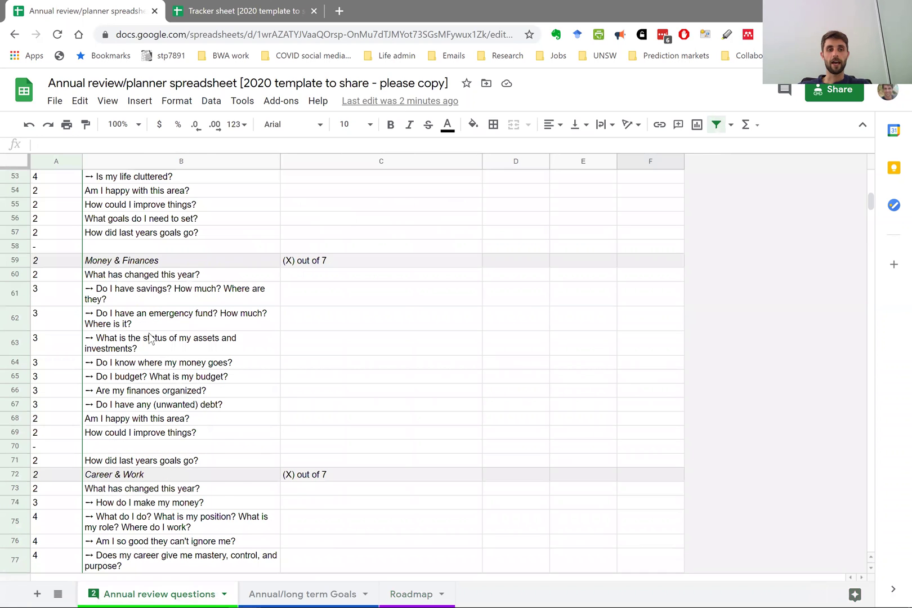
scroll(150, 338, down, 20)
scroll(150, 337, up, 15)
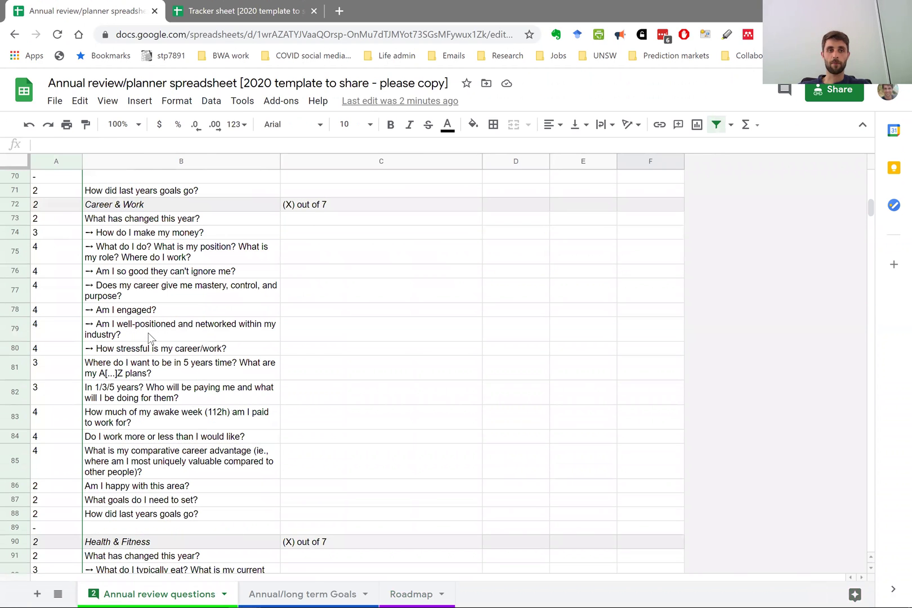
scroll(147, 168, up, 17)
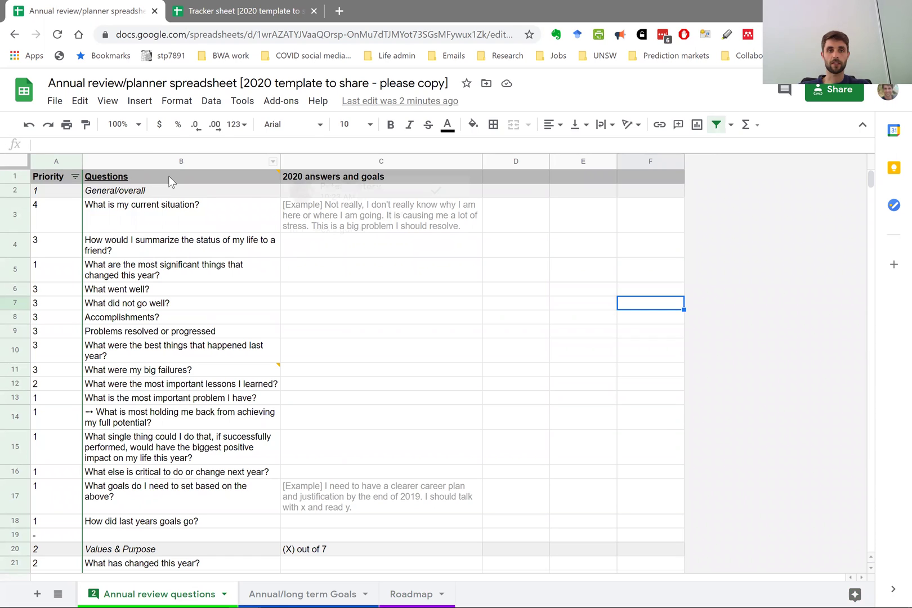
click(169, 176)
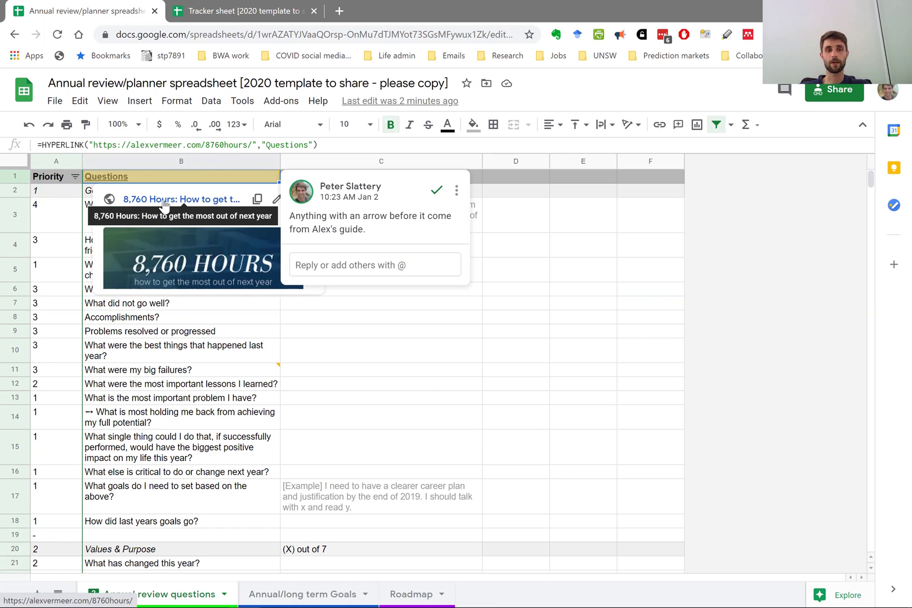
click(197, 366)
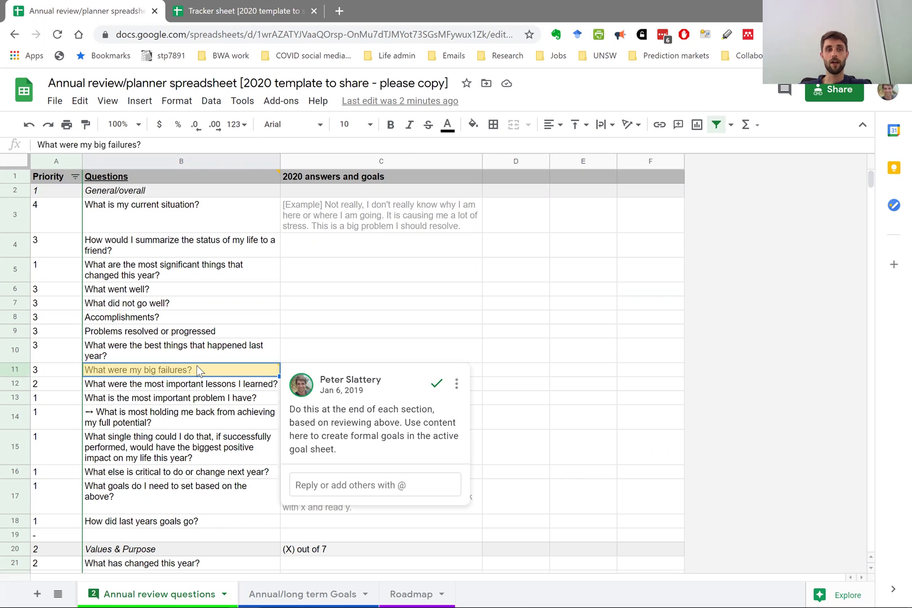
click(144, 211)
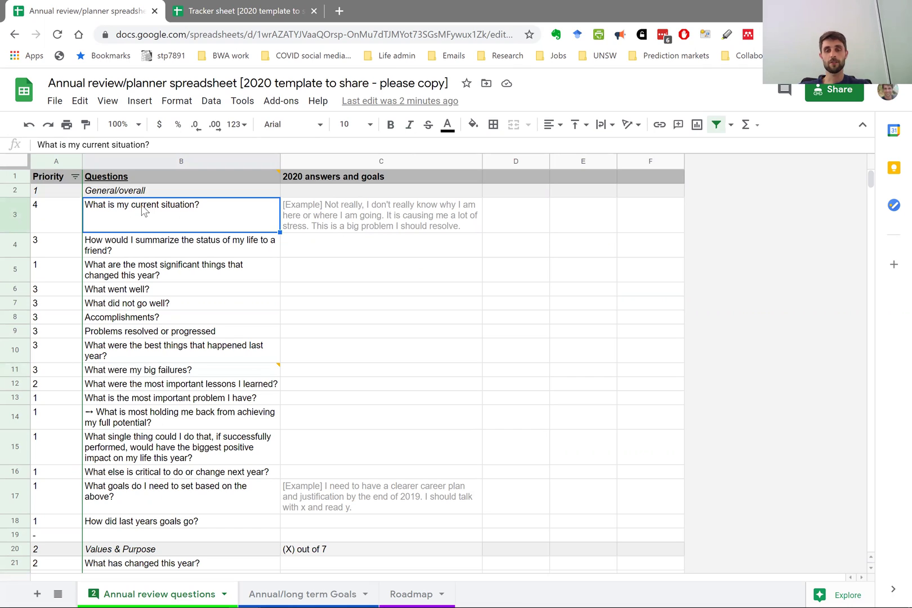
Filter the Priority column to hide values 2, 3, 4 and the dash
click(75, 177)
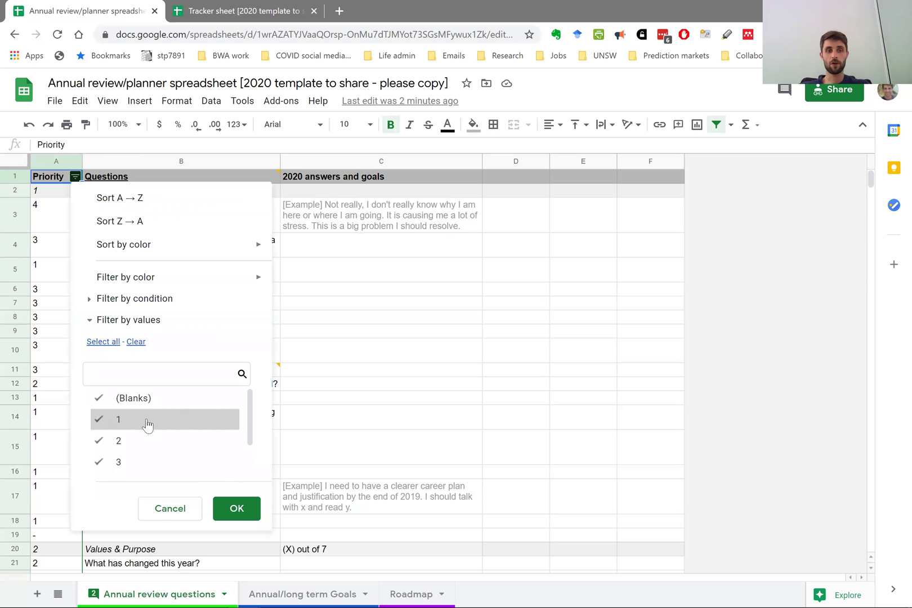
scroll(137, 440, down, 2)
scroll(130, 421, up, 2)
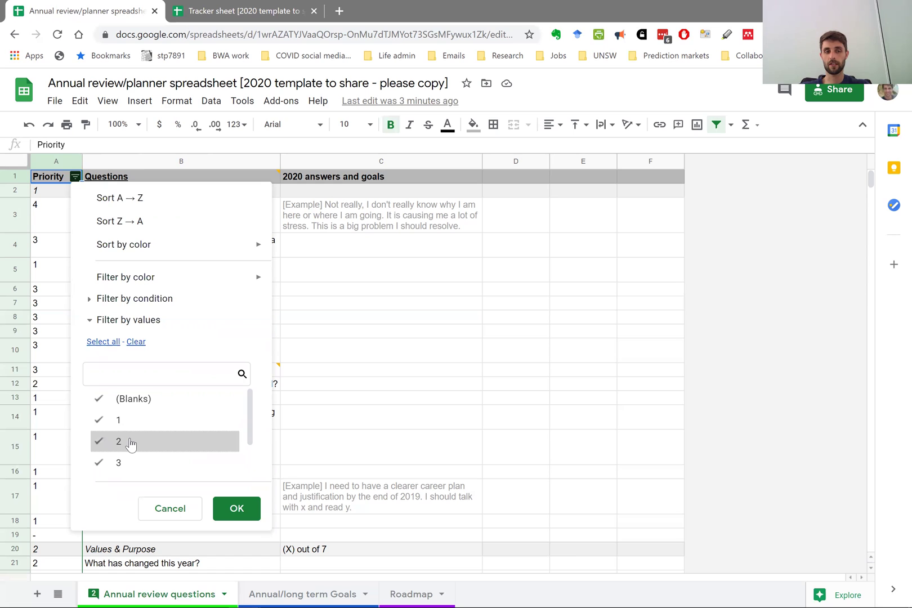
click(127, 448)
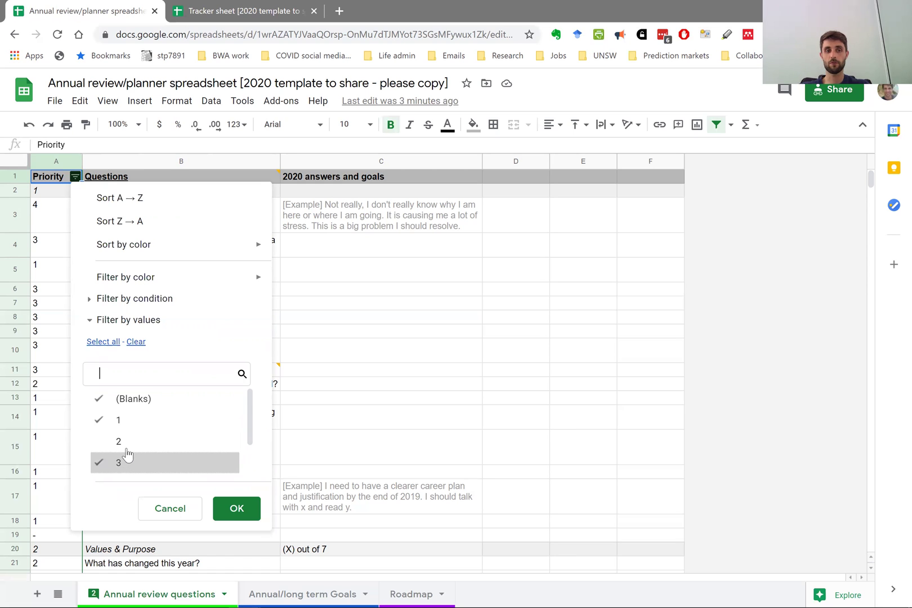
click(128, 459)
scroll(130, 449, down, 1)
click(128, 448)
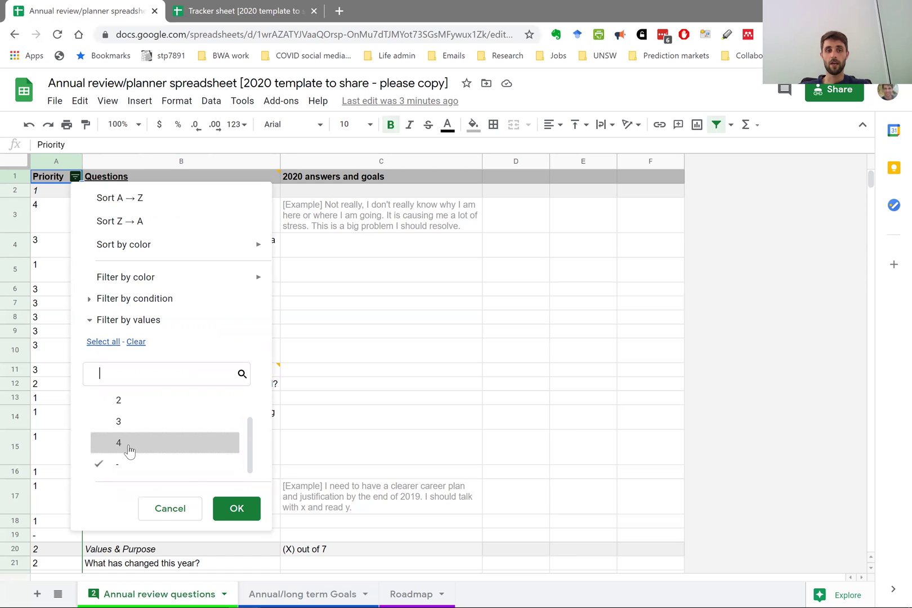
click(136, 463)
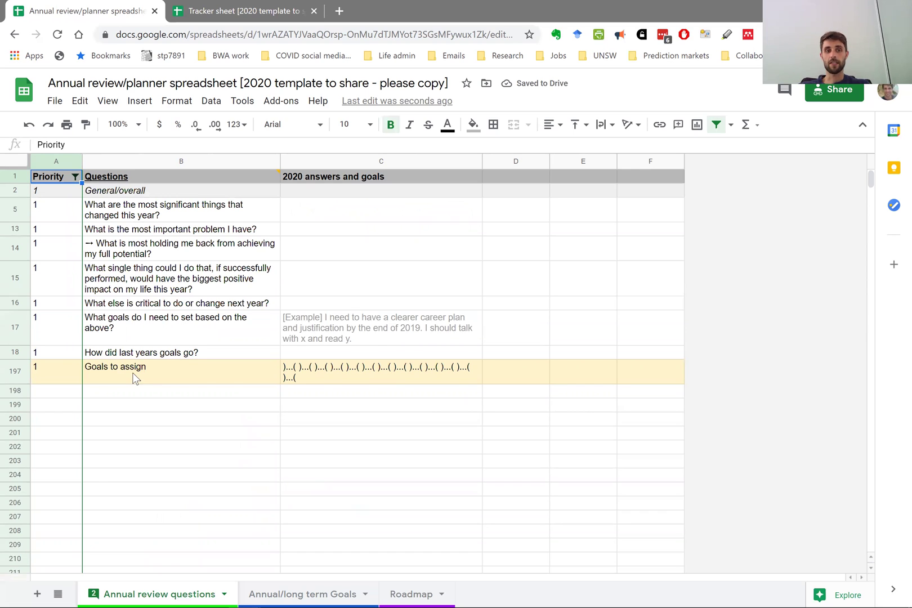
click(136, 378)
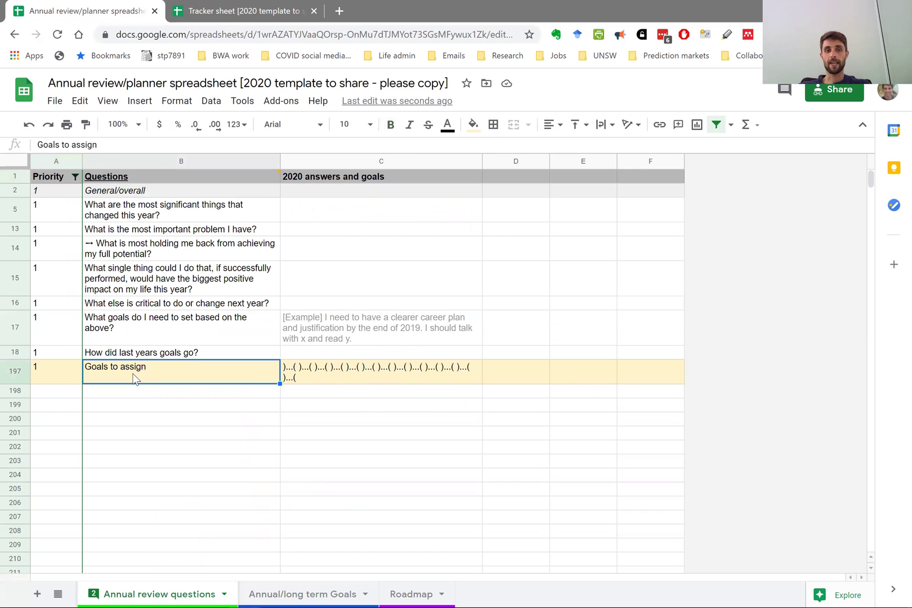
click(326, 377)
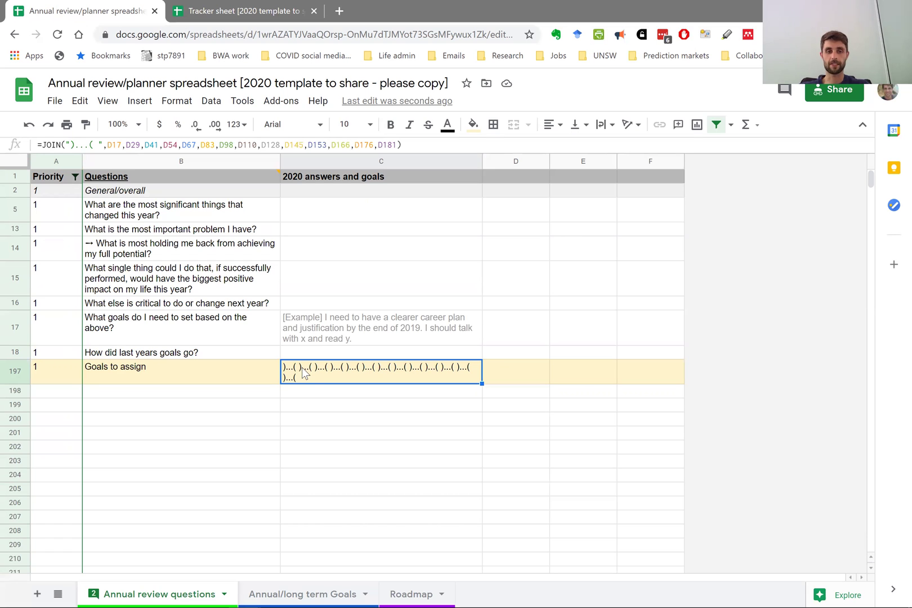
Open the Annual/long term Goals sheet and check the Imp importance ranks of the goals
click(286, 592)
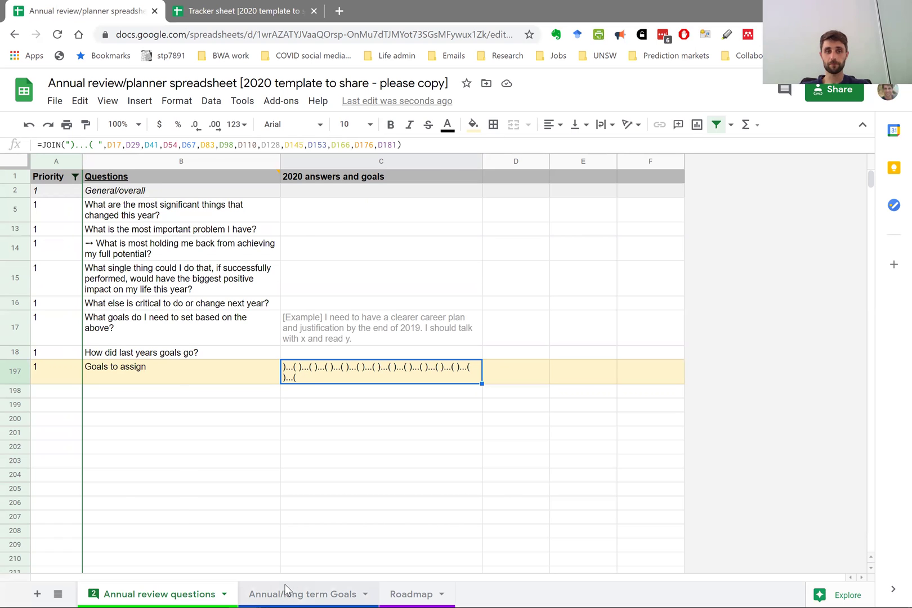
click(278, 204)
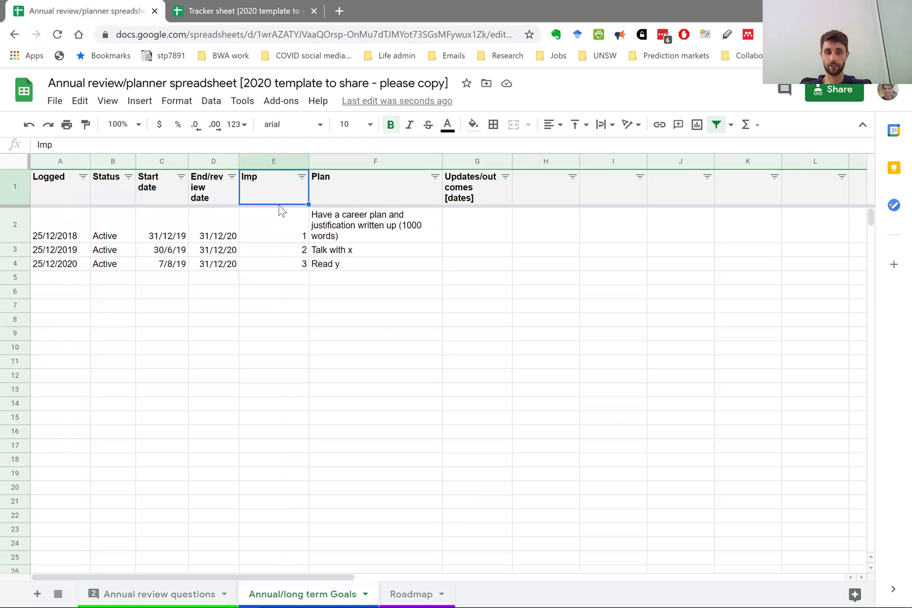
click(271, 237)
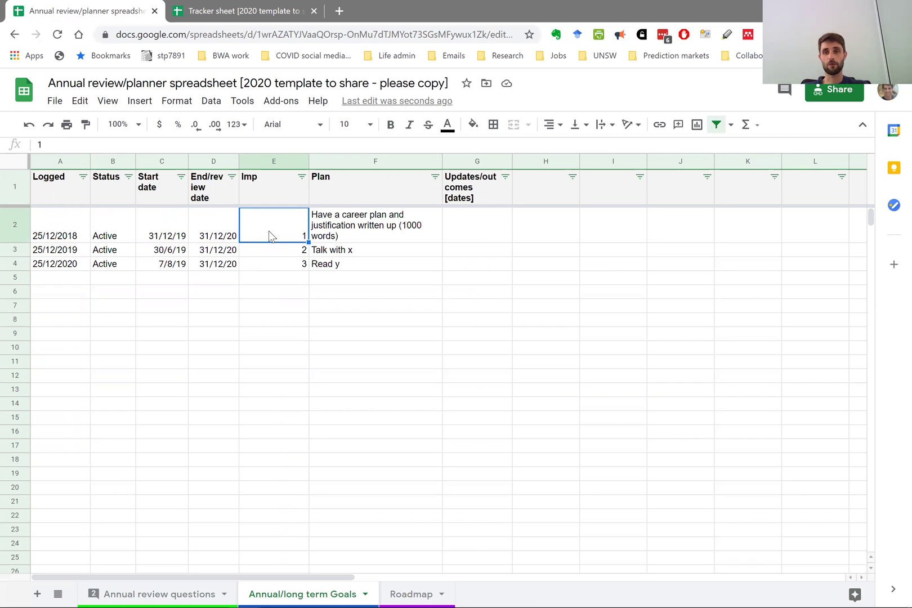
On Annual review questions, re-check priorities 2 and 3 in the Priority filter to show every question
click(160, 592)
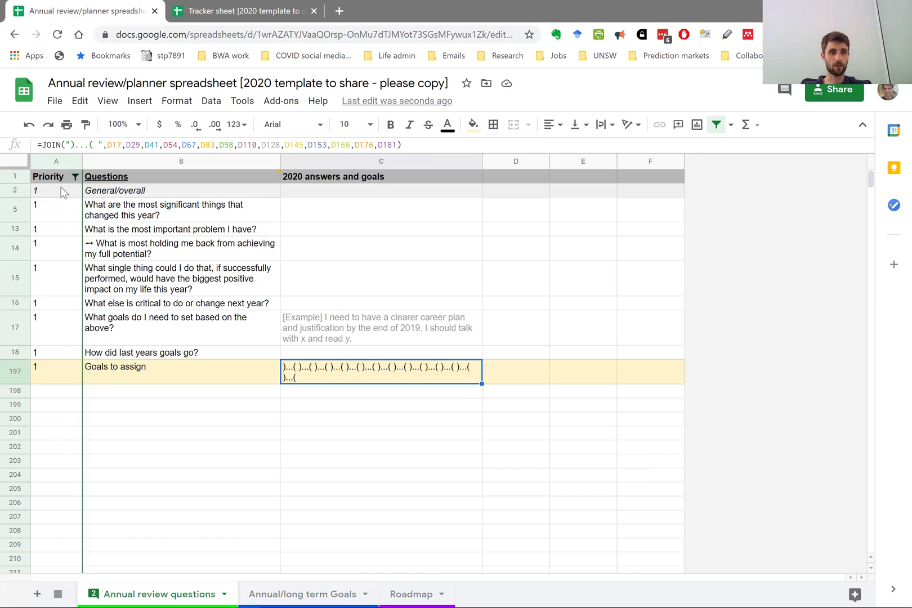
click(75, 177)
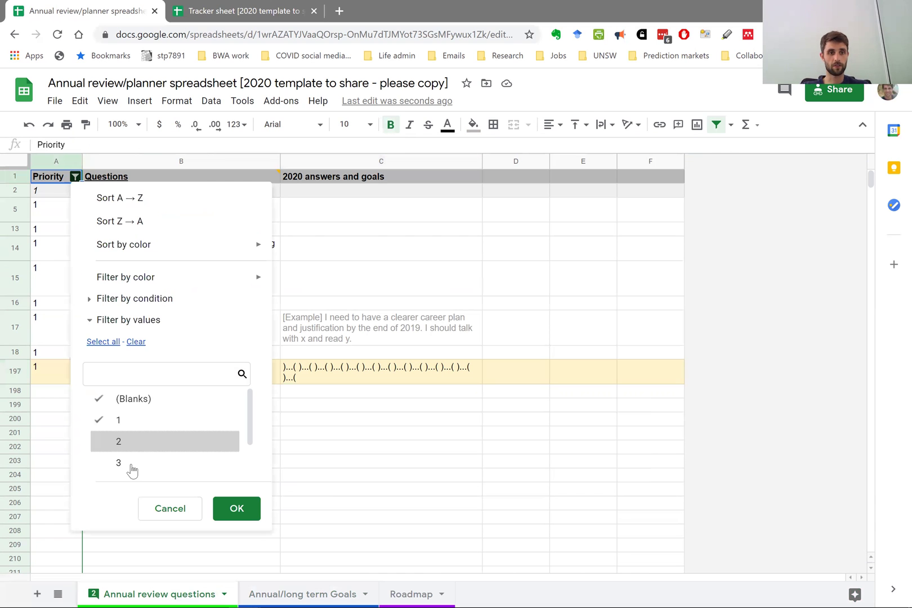
click(130, 466)
click(128, 440)
scroll(231, 529, down, 1)
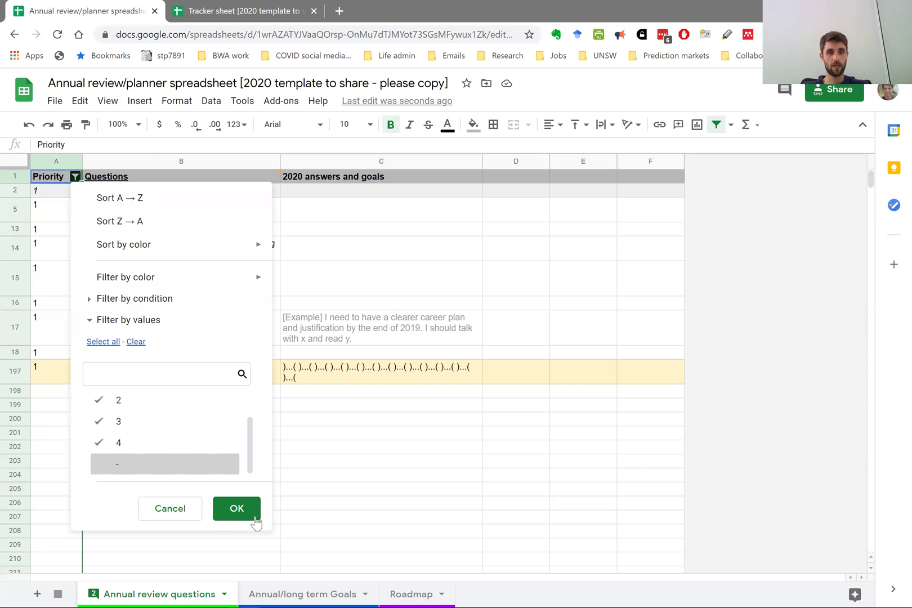
click(227, 471)
click(237, 508)
Browse the Contribution & Impact and Money & Finances sections and their (X) out of 7 scores
scroll(166, 442, down, 5)
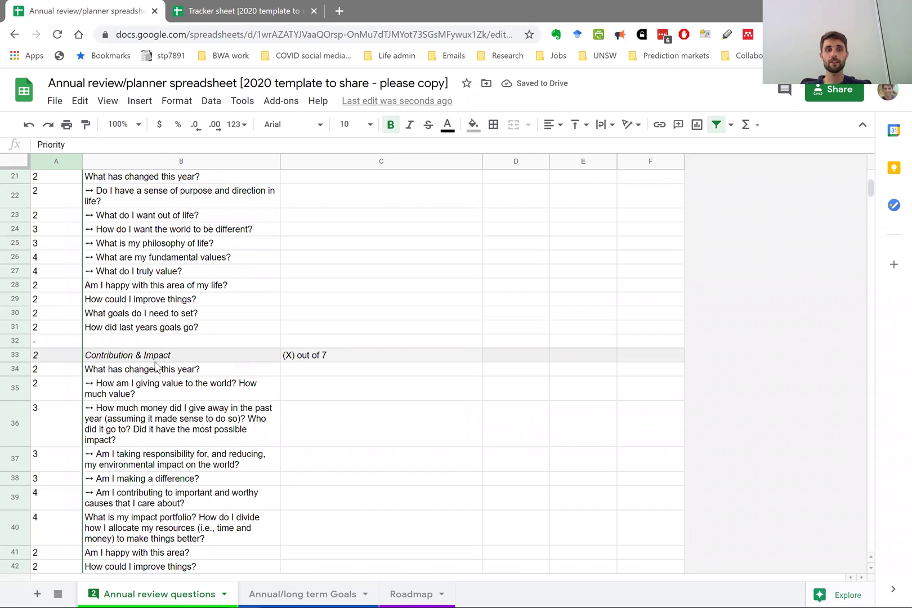
click(149, 360)
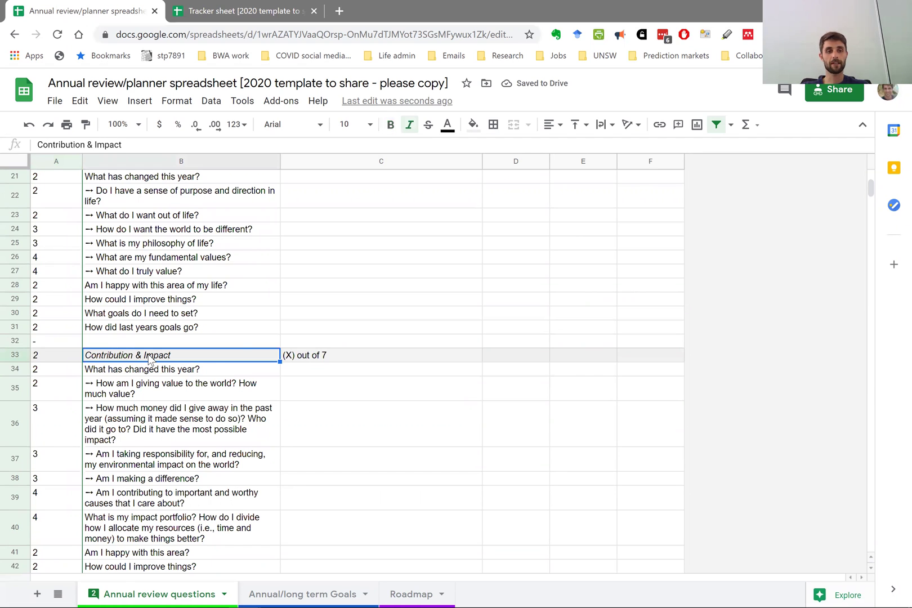
scroll(149, 285, down, 5)
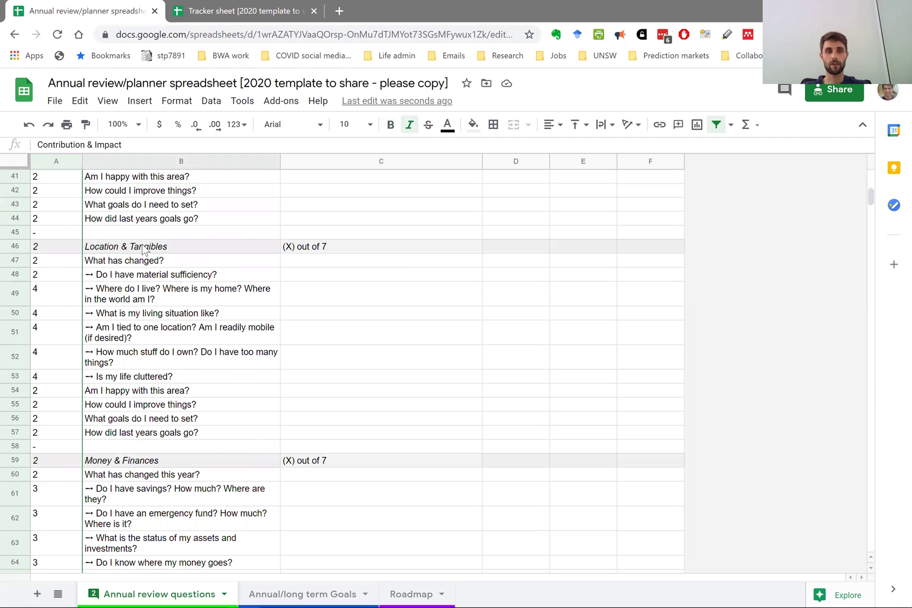
click(135, 465)
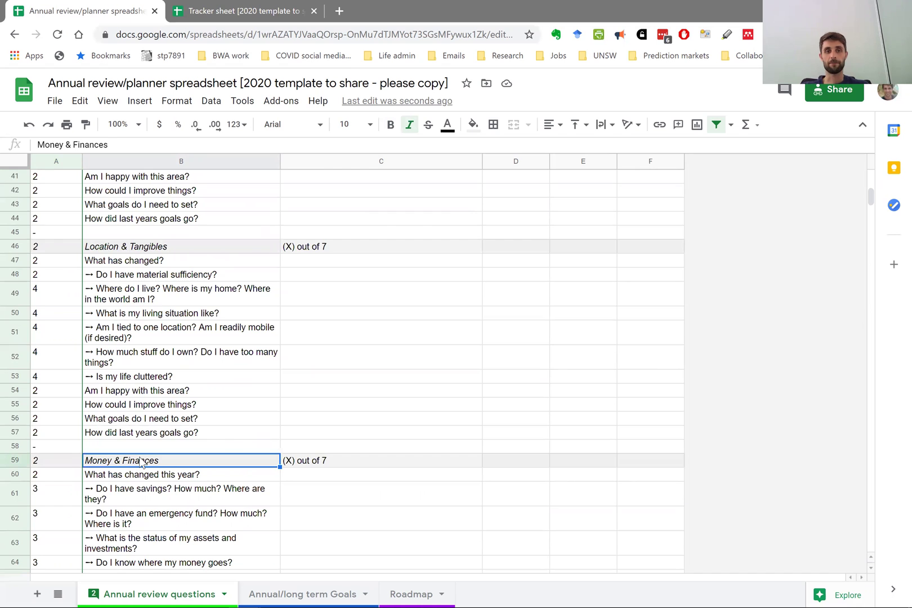
scroll(142, 462, up, 10)
scroll(140, 377, down, 3)
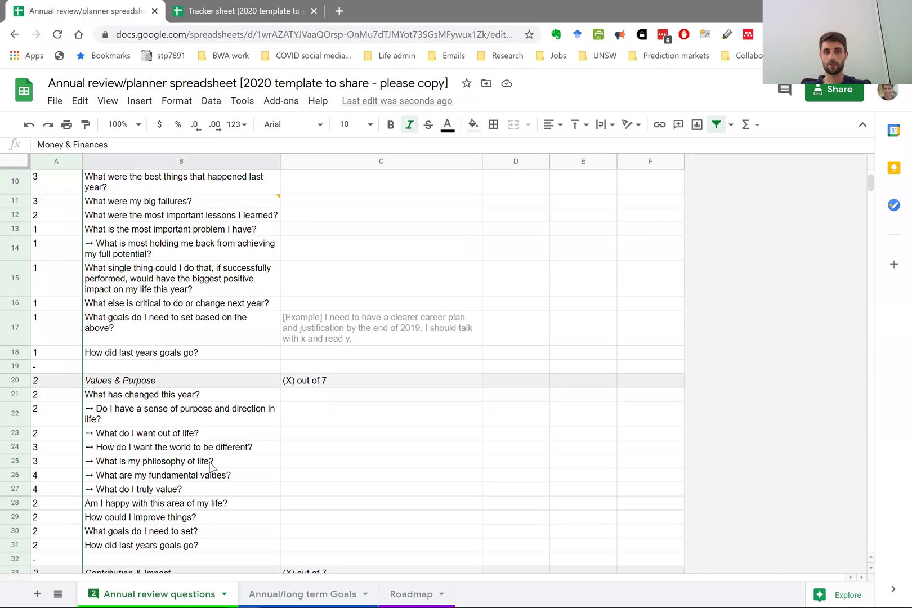
click(322, 383)
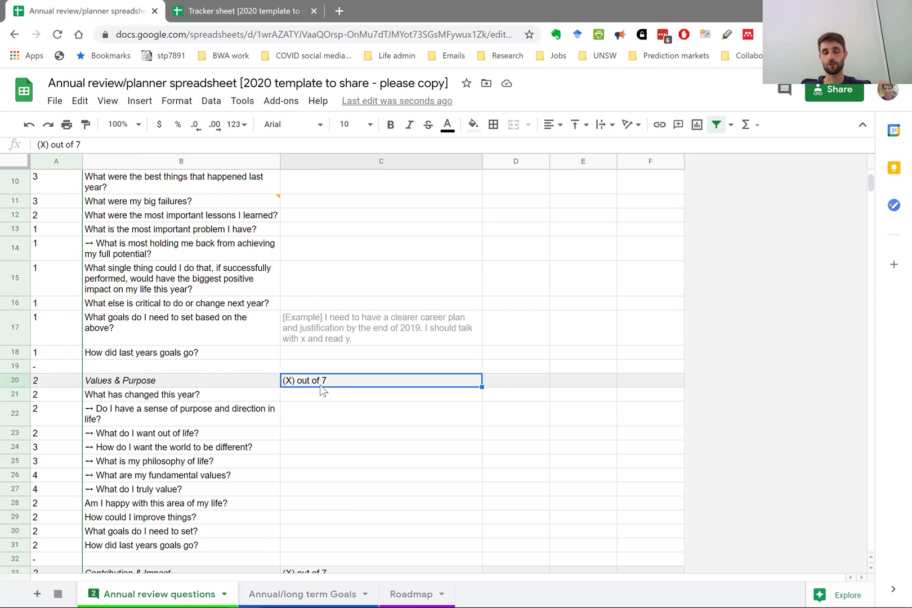
click(302, 593)
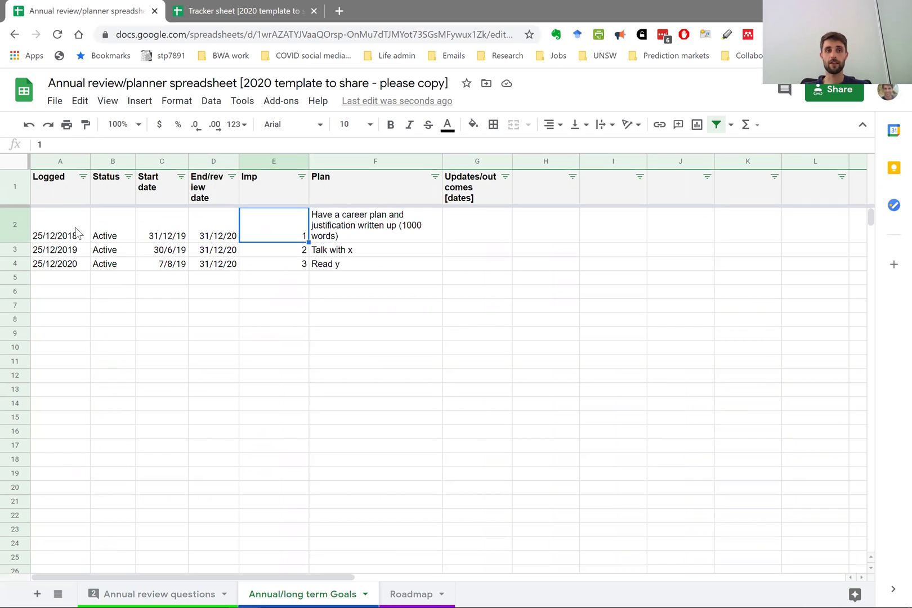
click(77, 232)
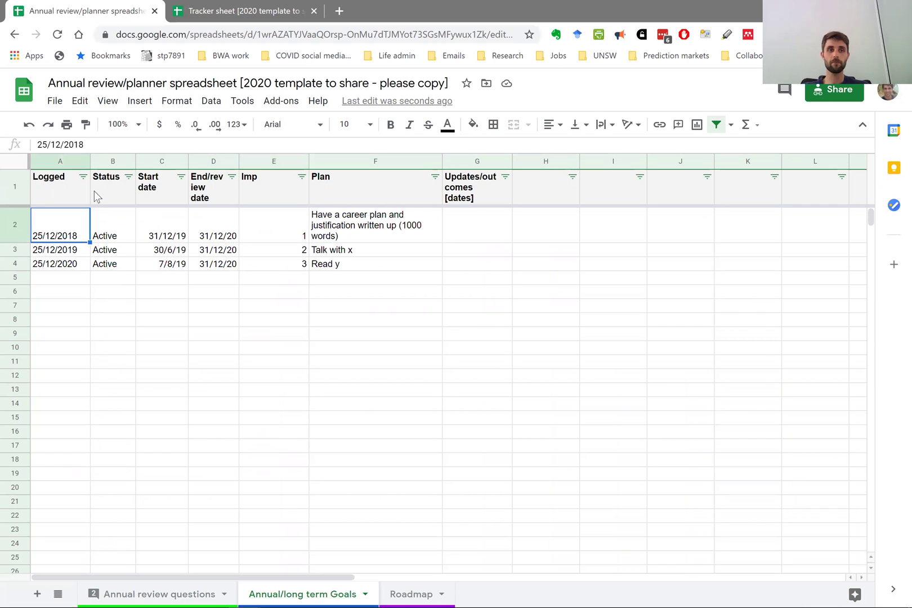
click(126, 235)
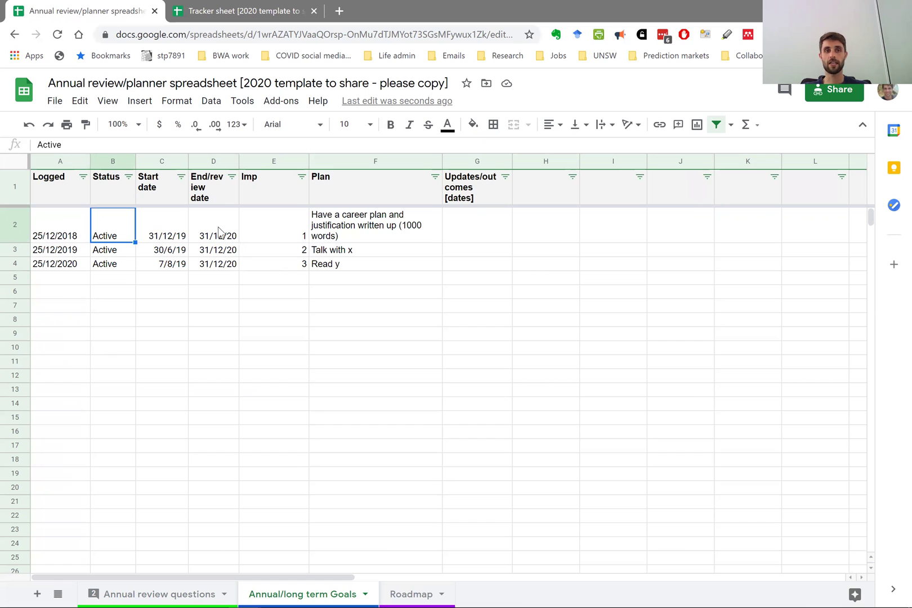
key(Right)
key(Right)
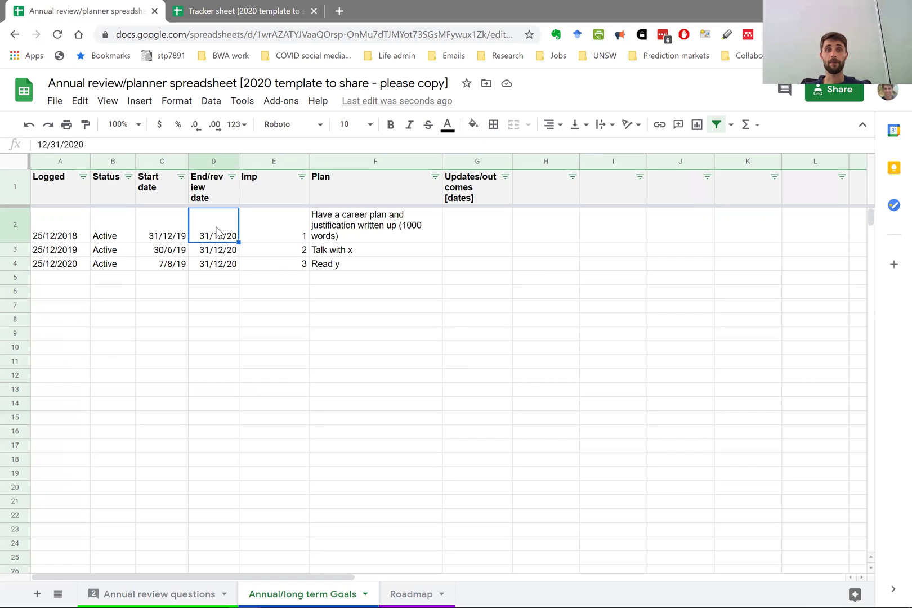
key(Right)
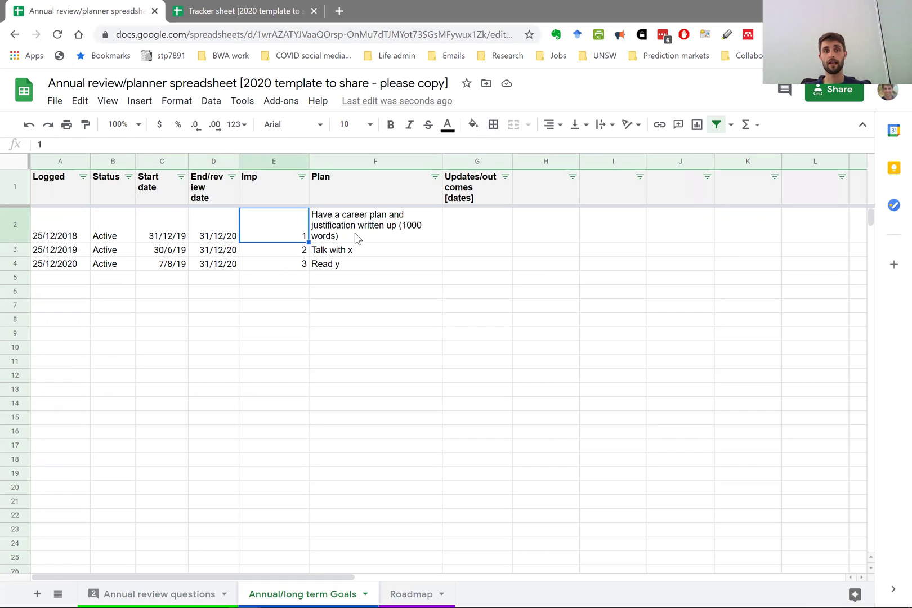
key(Right)
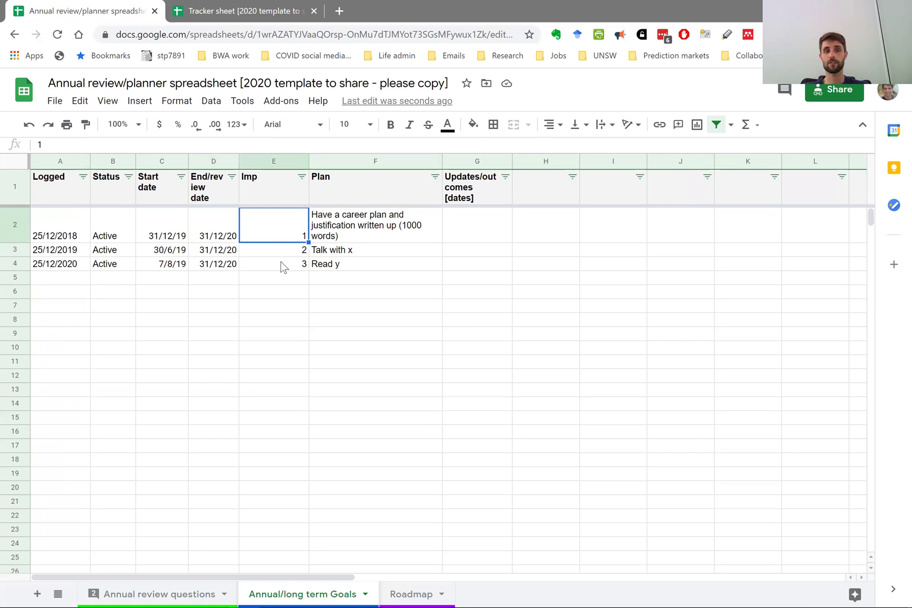
click(281, 263)
click(367, 225)
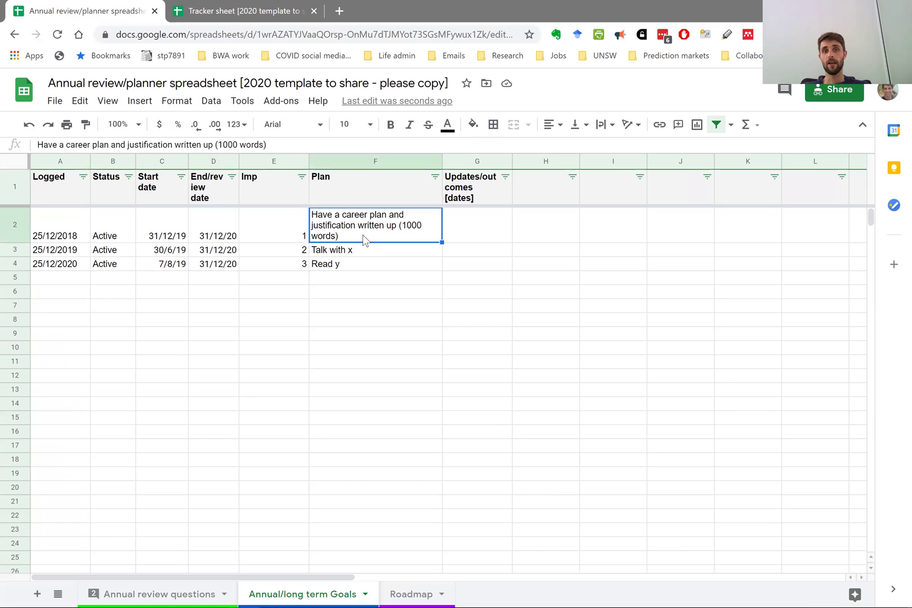
click(486, 228)
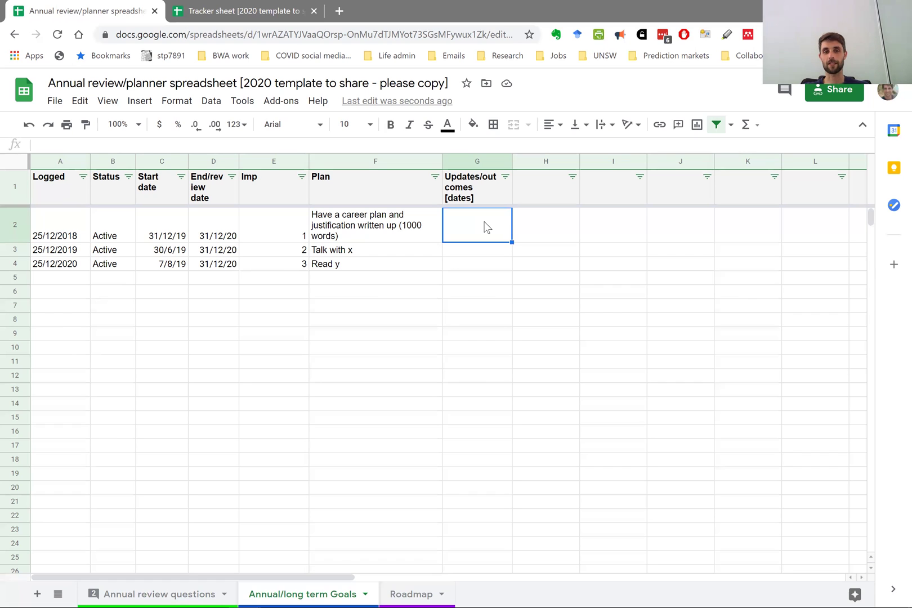
Open the Roadmap sheet and review its Age at end, V1/2020 and Parents Age headings
click(408, 592)
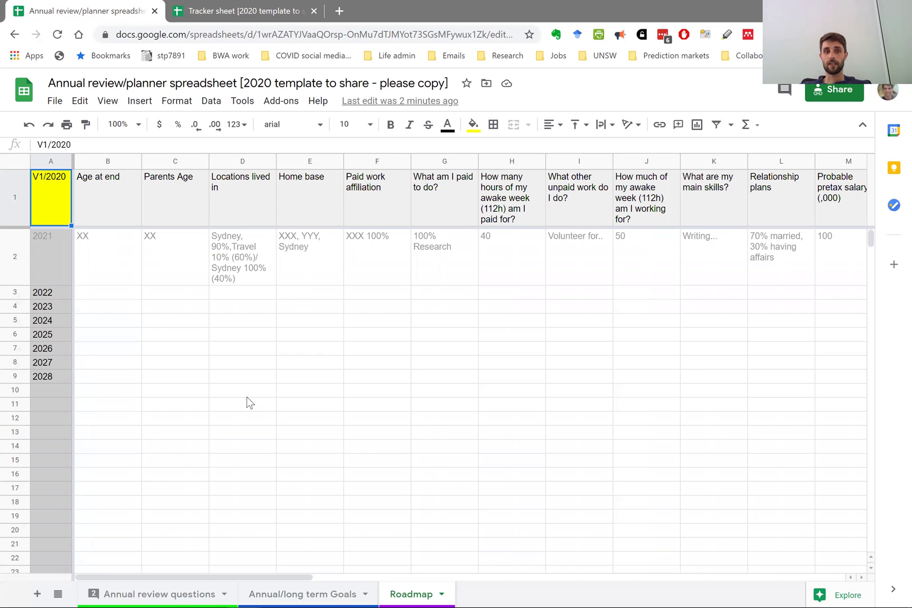
click(88, 208)
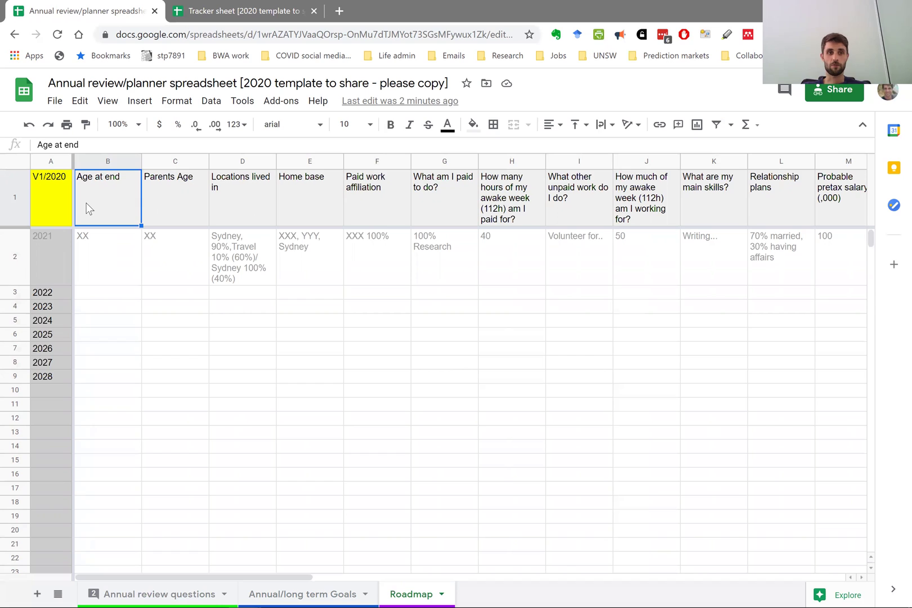
key(Down)
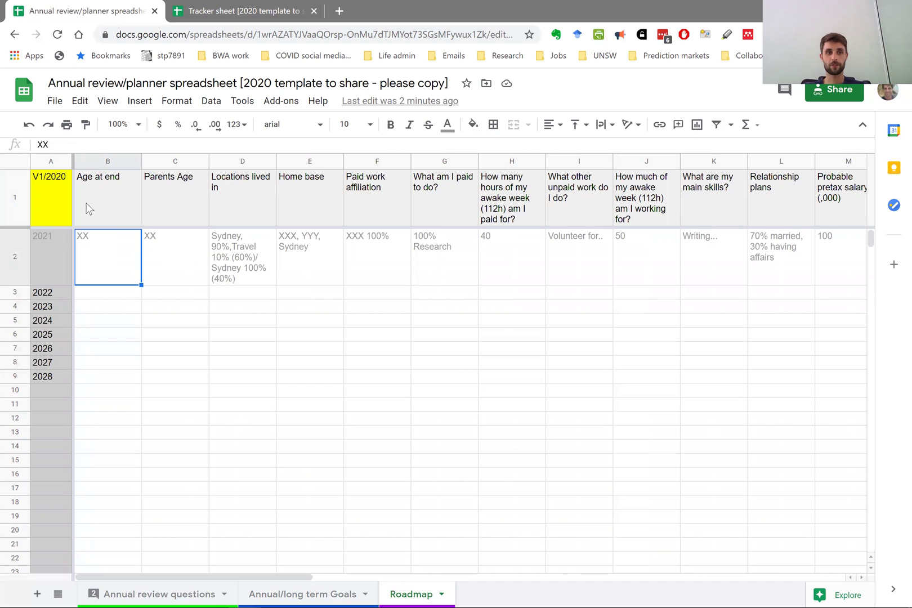
key(Up)
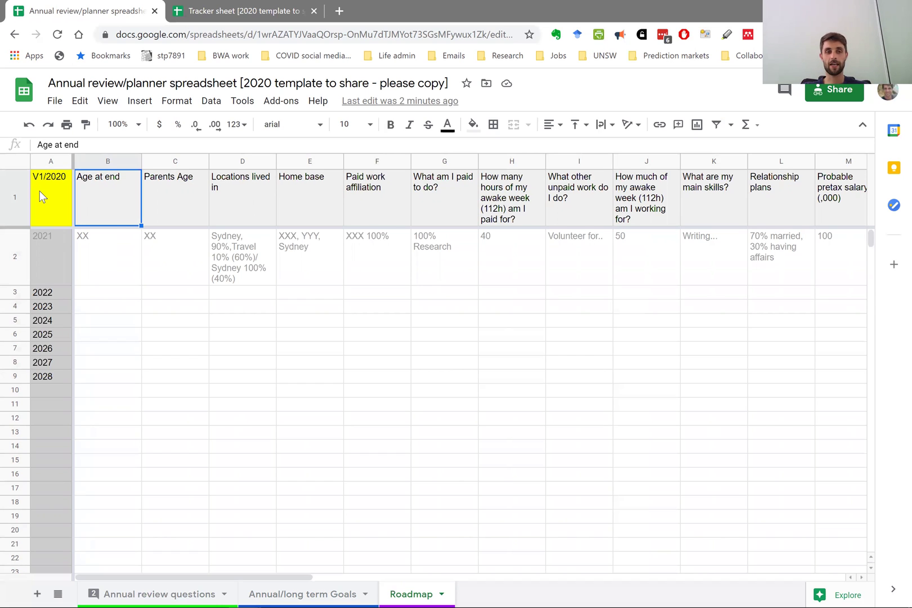
click(40, 191)
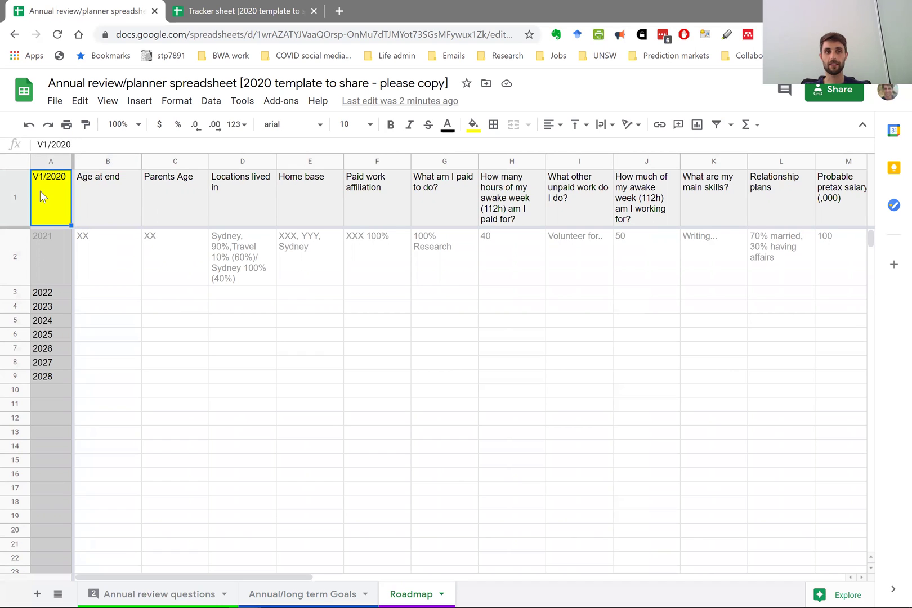
click(114, 198)
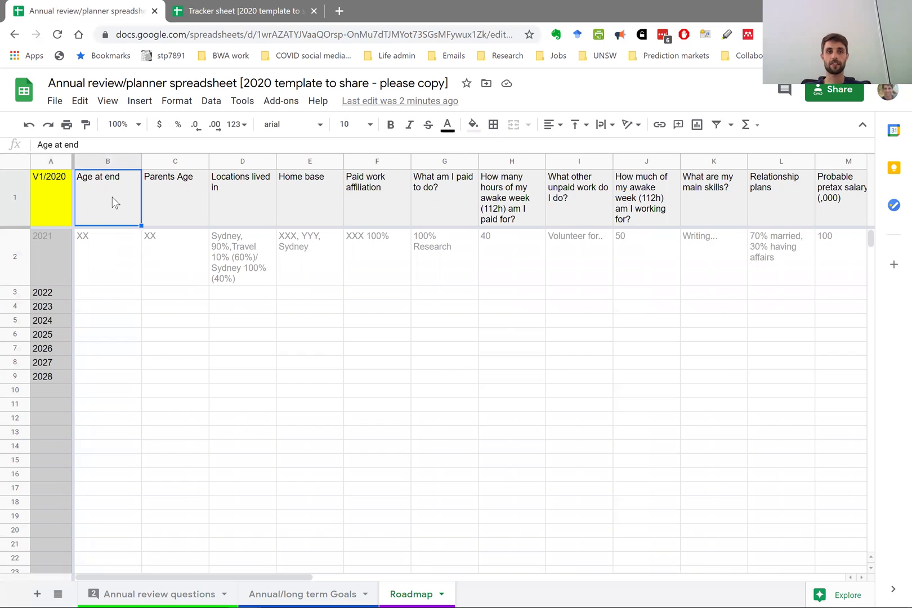
key(Right)
key(Right)
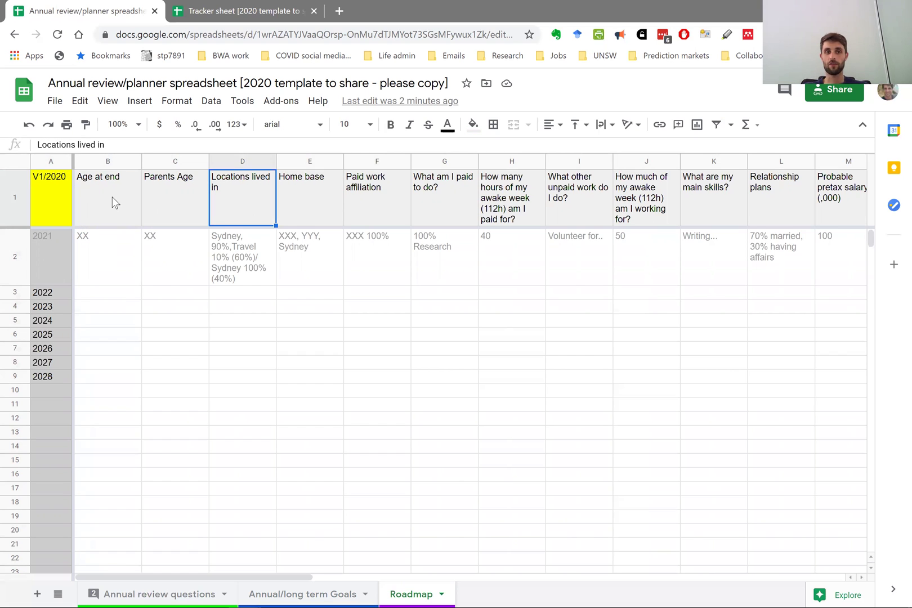
key(Down)
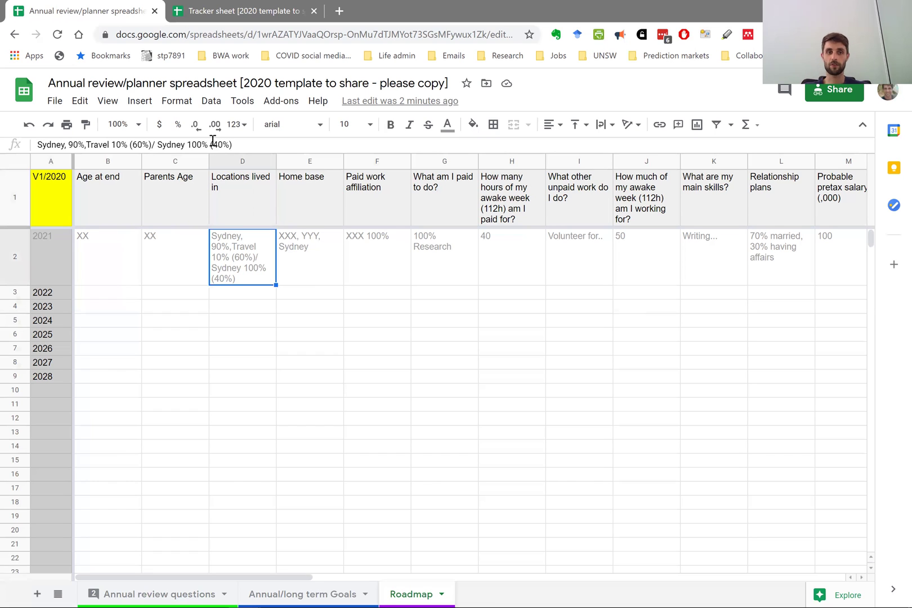
double_click(223, 235)
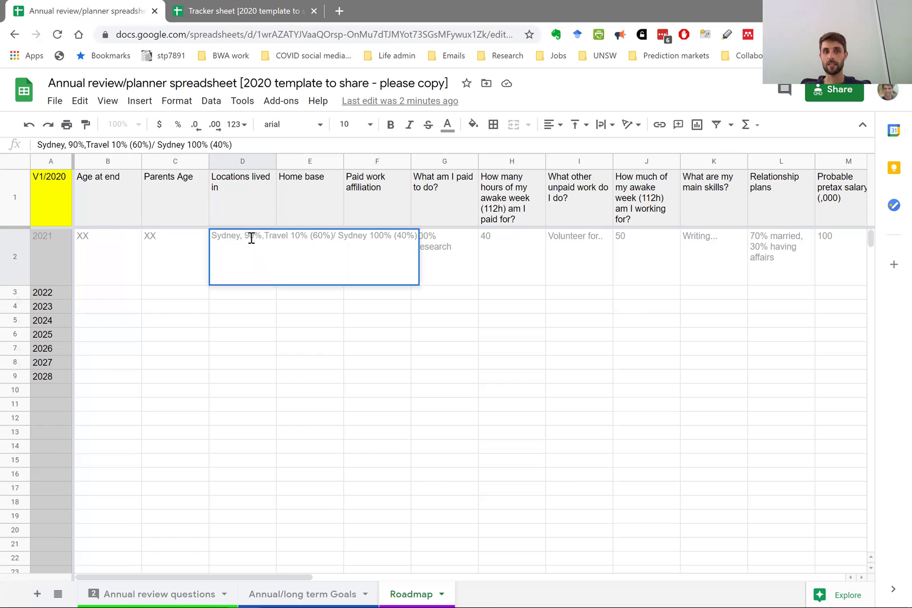
double_click(246, 237)
double_click(311, 240)
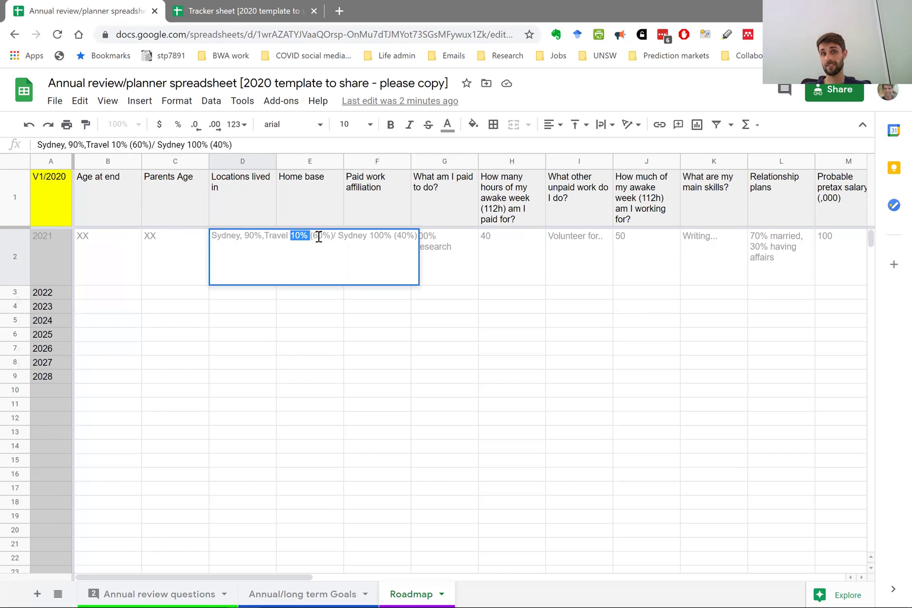
click(316, 267)
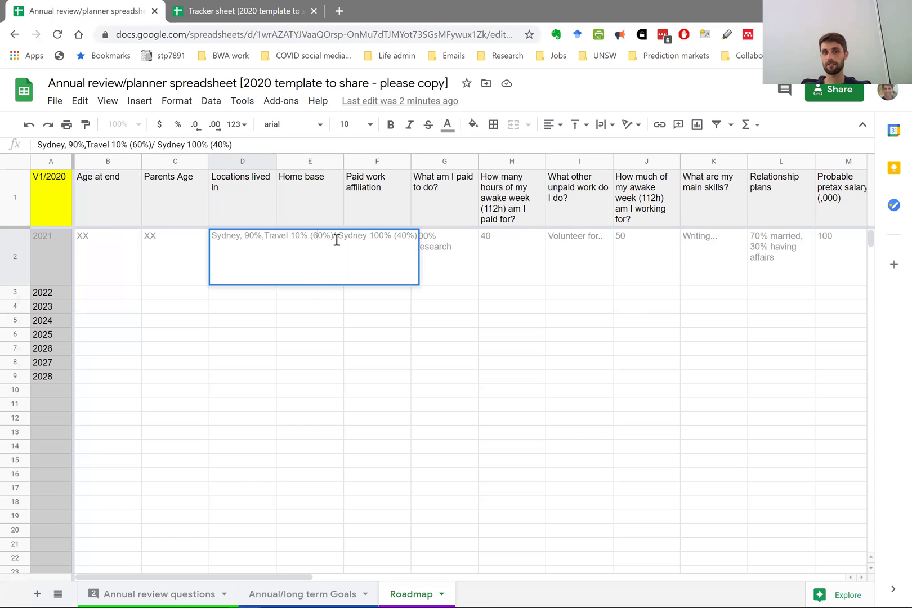
key(Right)
key(Right)
key(Right)
key(Right)
key(Right)
key(Right)
key(Right)
key(Right)
key(Right)
key(Right)
key(Right)
key(Right)
key(Right)
key(Right)
key(Right)
key(Right)
key(Right)
key(Right)
key(Right)
key(Escape)
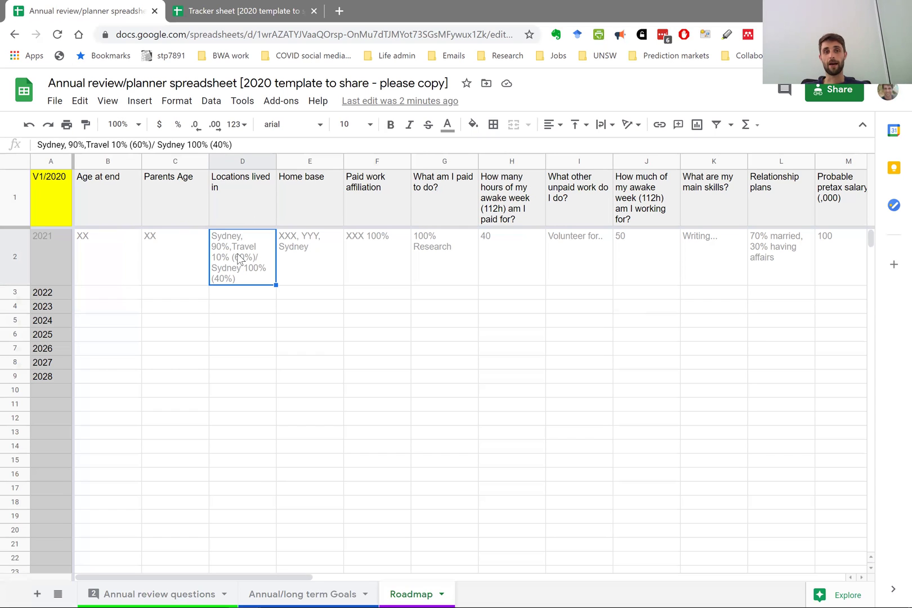
key(Right)
key(Right)
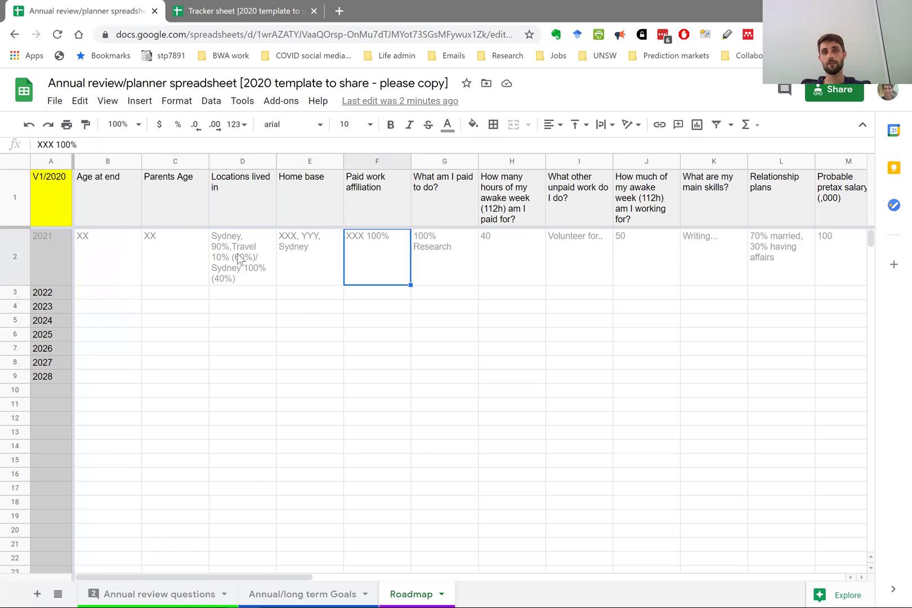
key(Right)
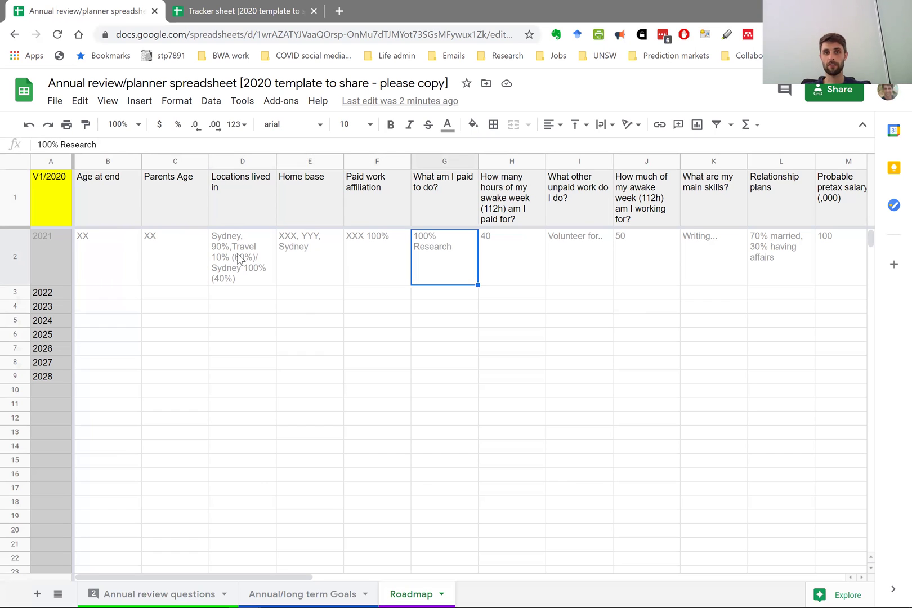
key(Right)
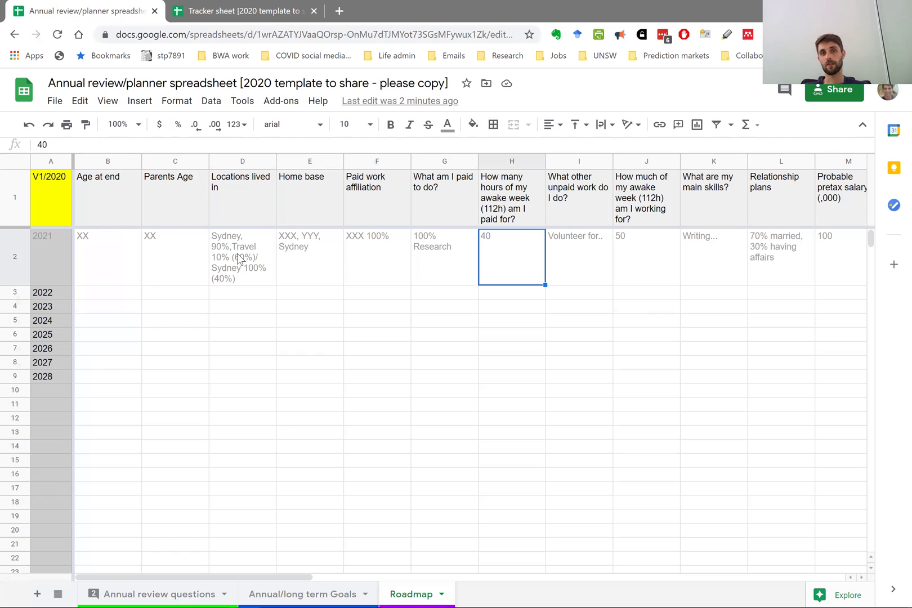
key(Right)
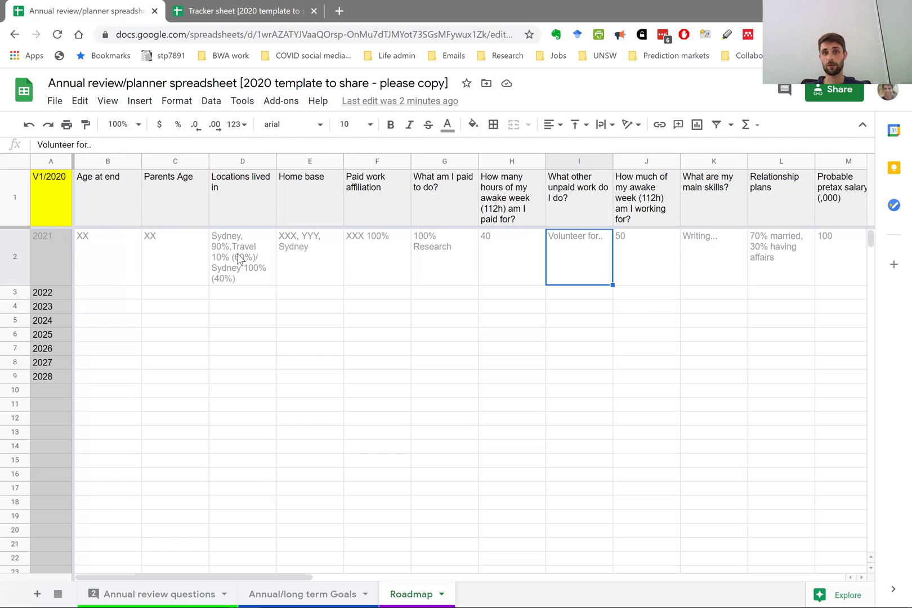
key(Right)
key(Right)
key(Right)
key(Right)
key(Right)
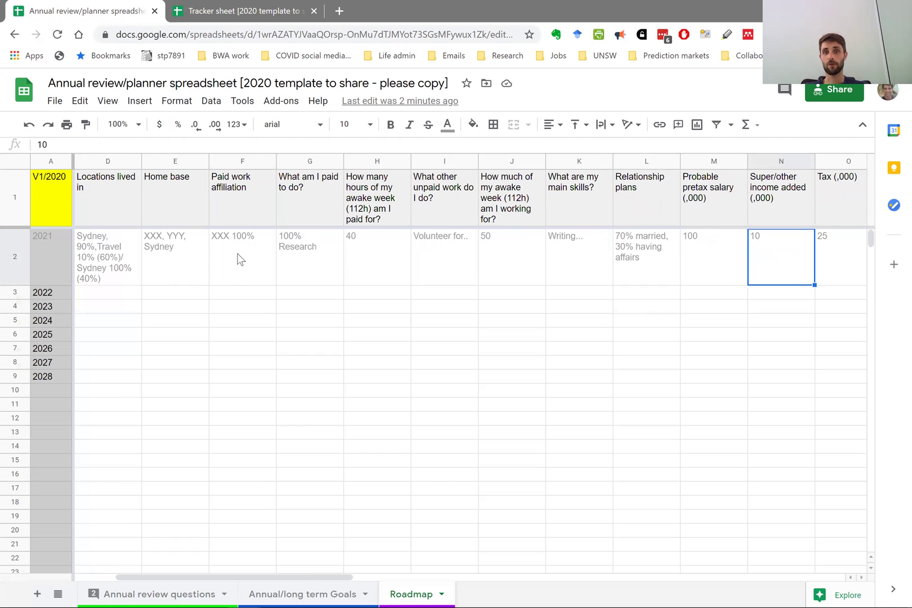
key(Right)
key(Right)
key(Right)
key(Right)
key(Right)
key(Right)
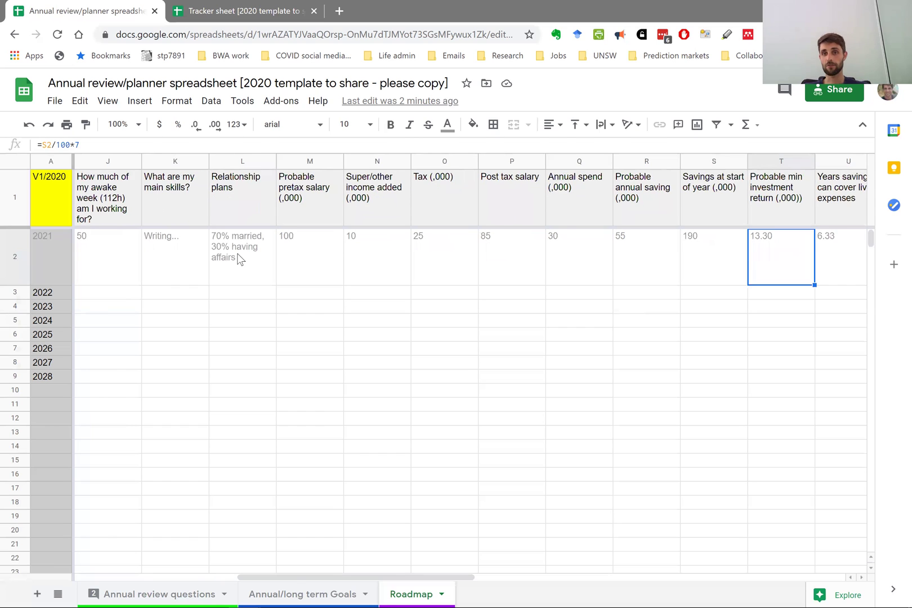
key(Right)
key(Right)
key(Right)
scroll(237, 259, right, 1)
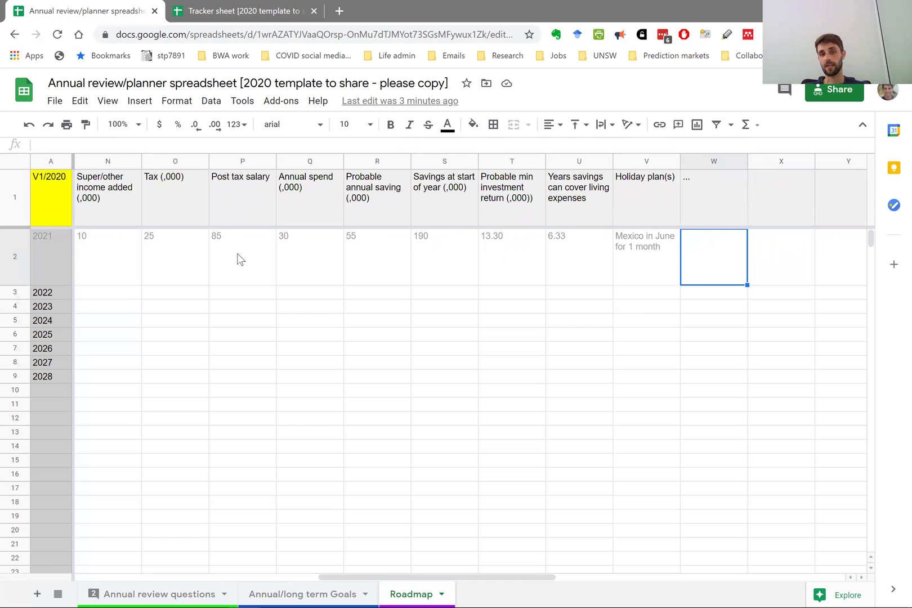
key(Left)
key(Left)
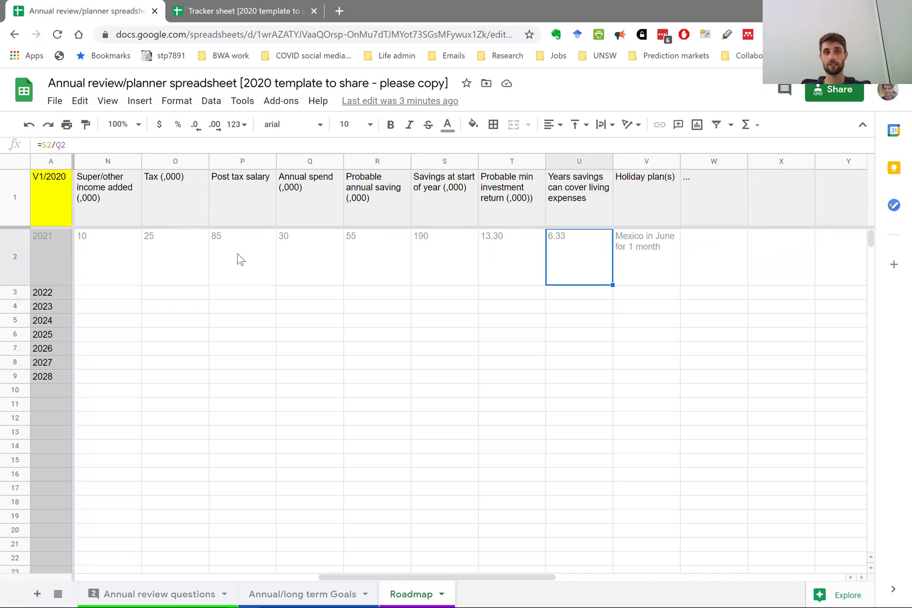
key(Left)
key(Left)
key(Left)
key(Left)
key(Left)
key(Left)
key(Left)
key(Left)
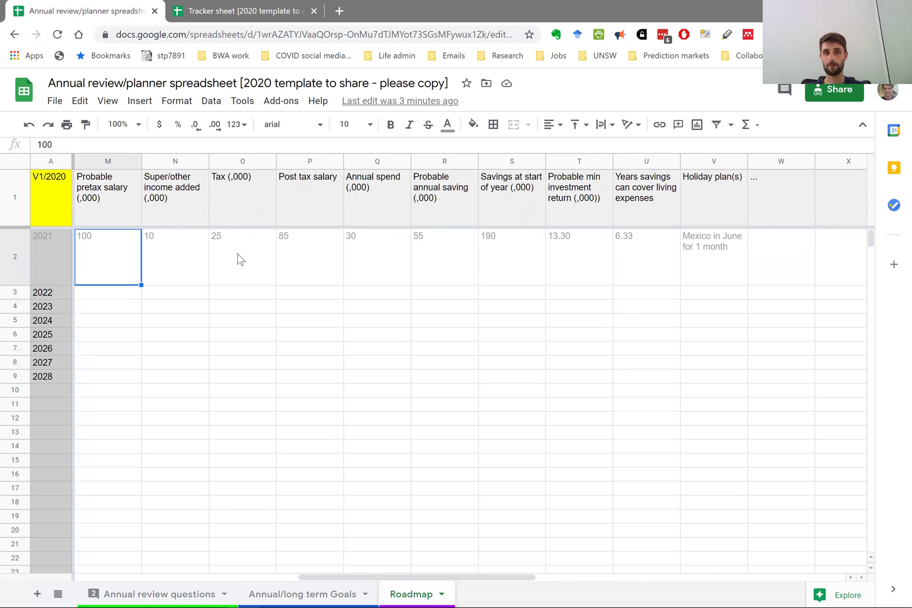
key(Left)
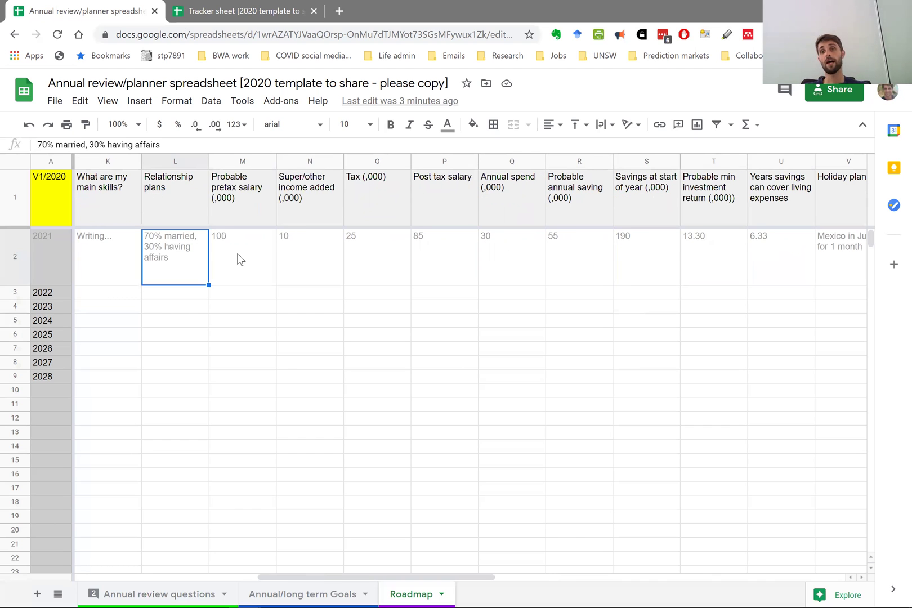
key(Left)
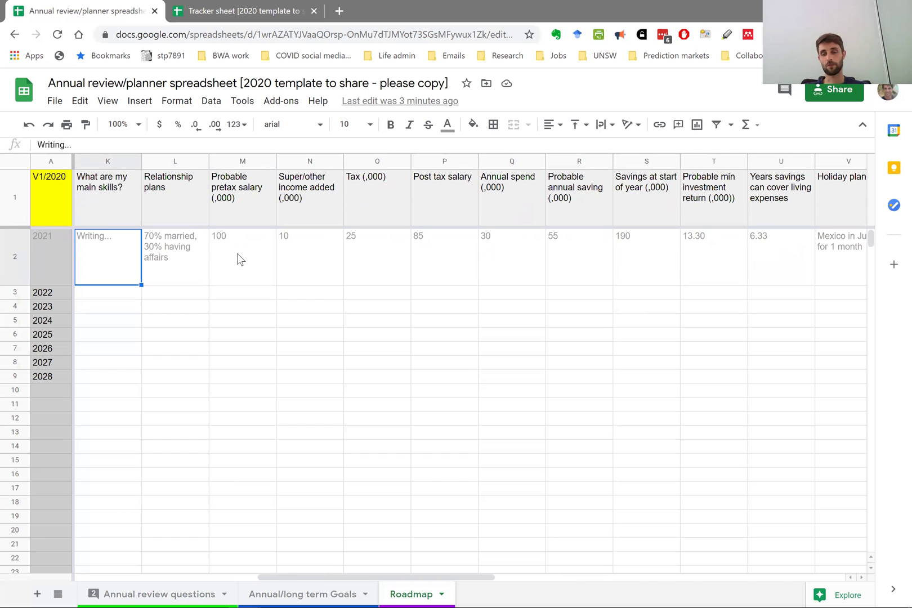
key(Left)
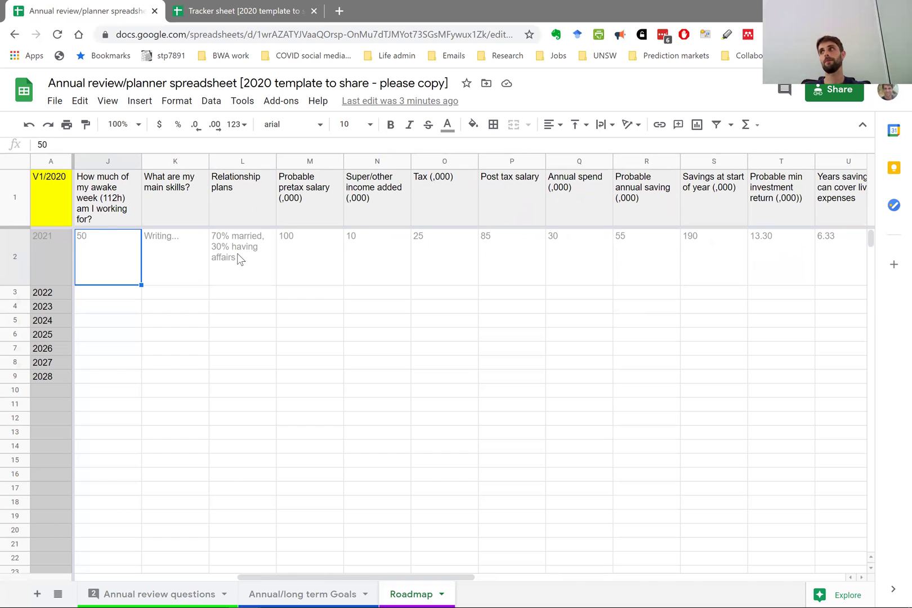